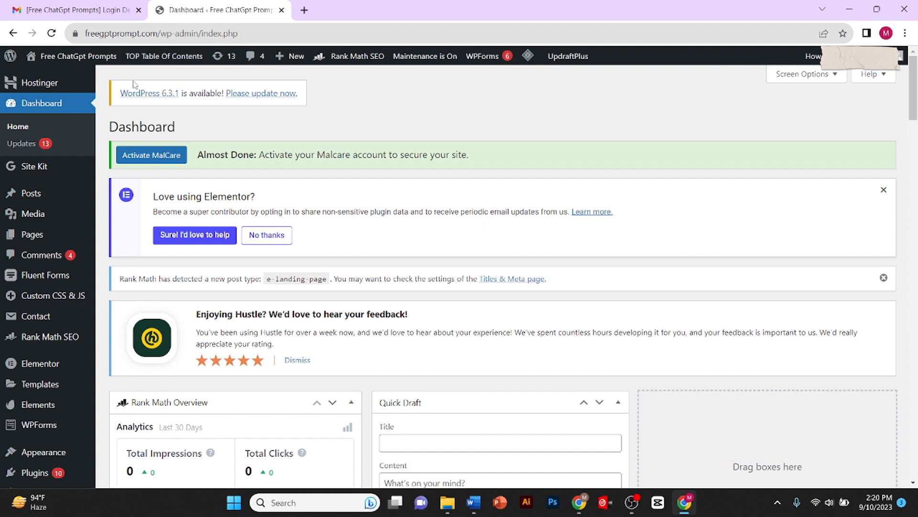
Step: Go to the WordPress updates page from the 6.3.1 available notice on the Dashboard
left_click(284, 95)
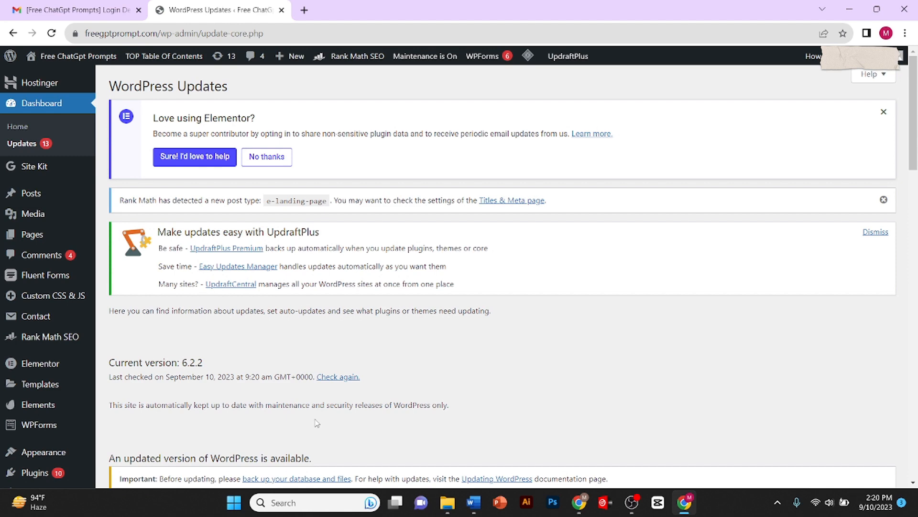
scroll(317, 423, "down", 3)
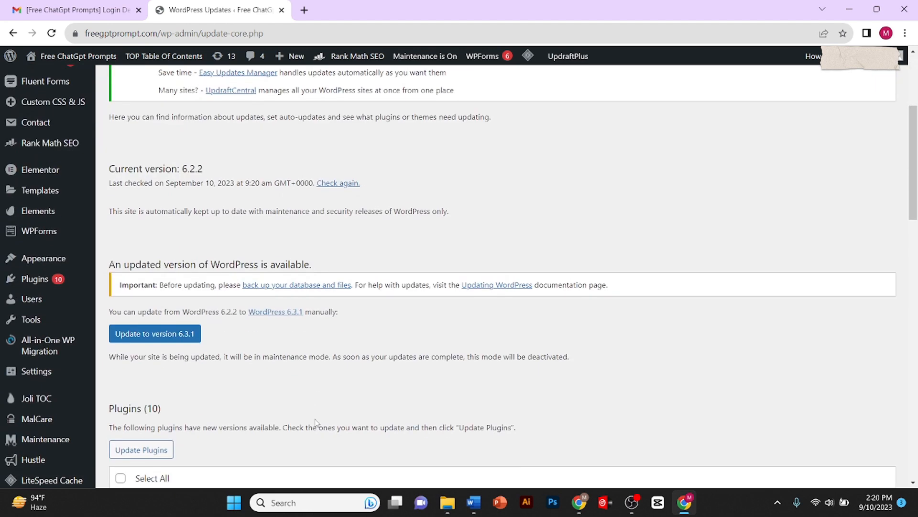
scroll(317, 410, "down", 3)
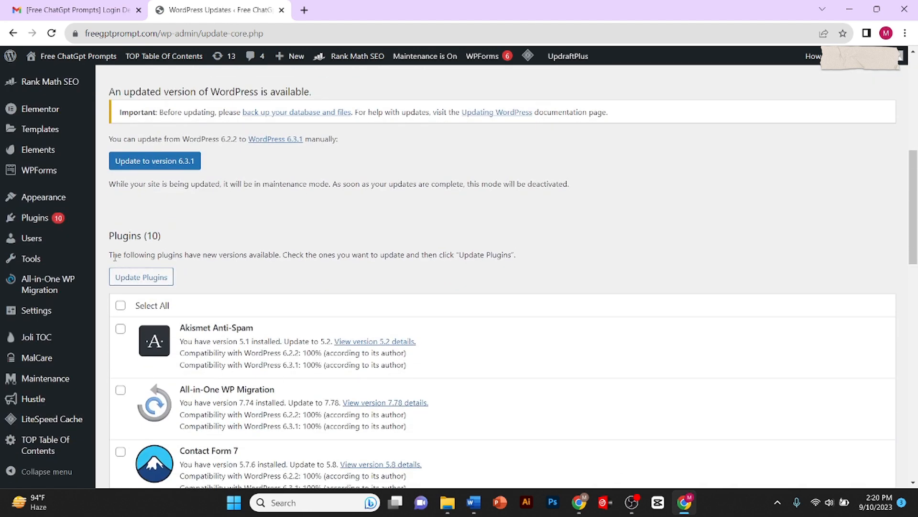
Step: Run the core update from 6.2.2 to 6.3.1 until the 6.3.1 About page appears
left_click(133, 162)
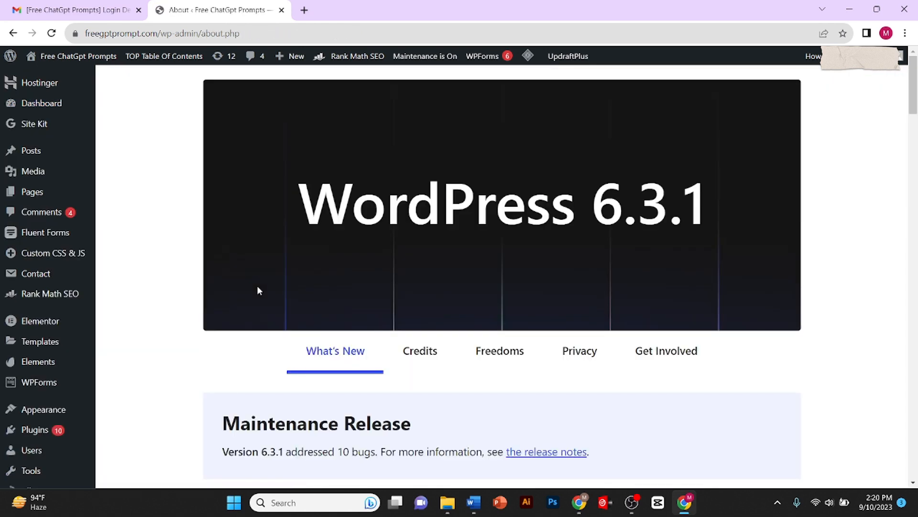
scroll(257, 285, "down", 4)
scroll(257, 285, "down", 4)
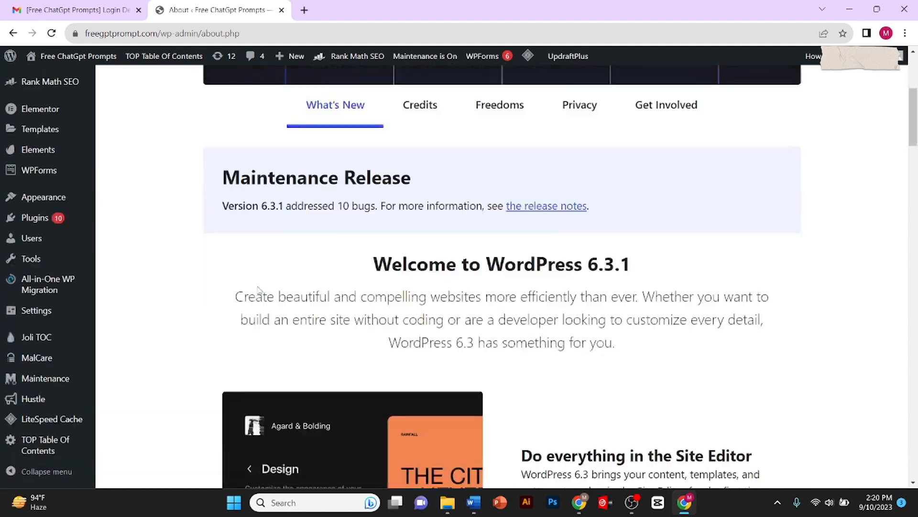
scroll(260, 291, "down", 1)
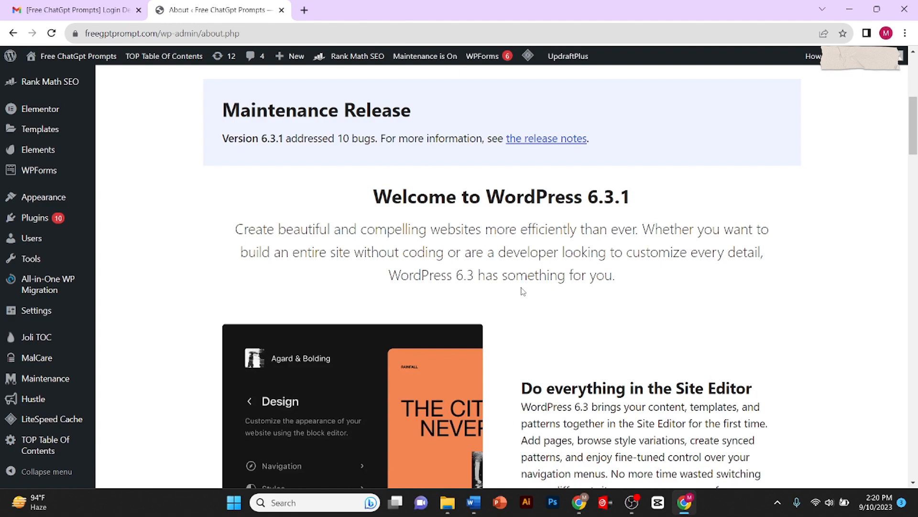
scroll(522, 291, "down", 5)
scroll(522, 290, "down", 5)
scroll(523, 290, "down", 5)
scroll(522, 290, "down", 4)
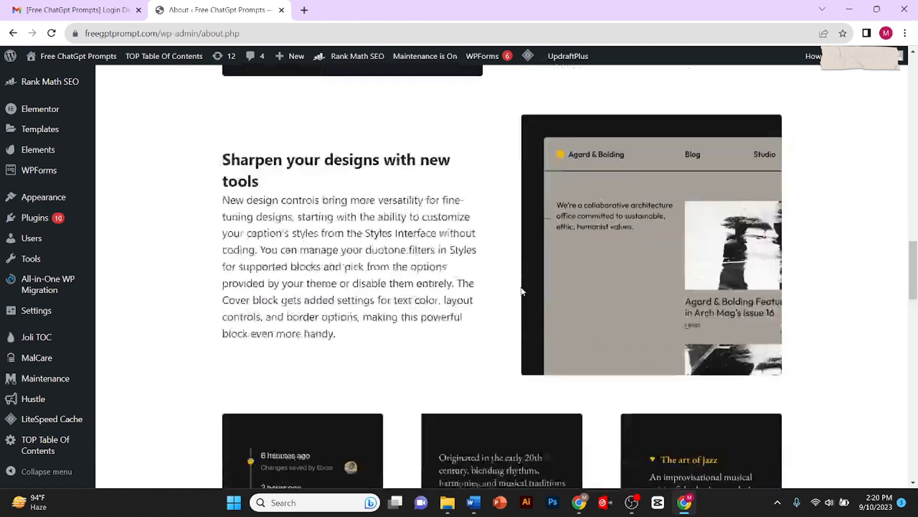
scroll(522, 291, "down", 4)
scroll(522, 290, "down", 5)
scroll(522, 290, "down", 1)
scroll(522, 291, "down", 5)
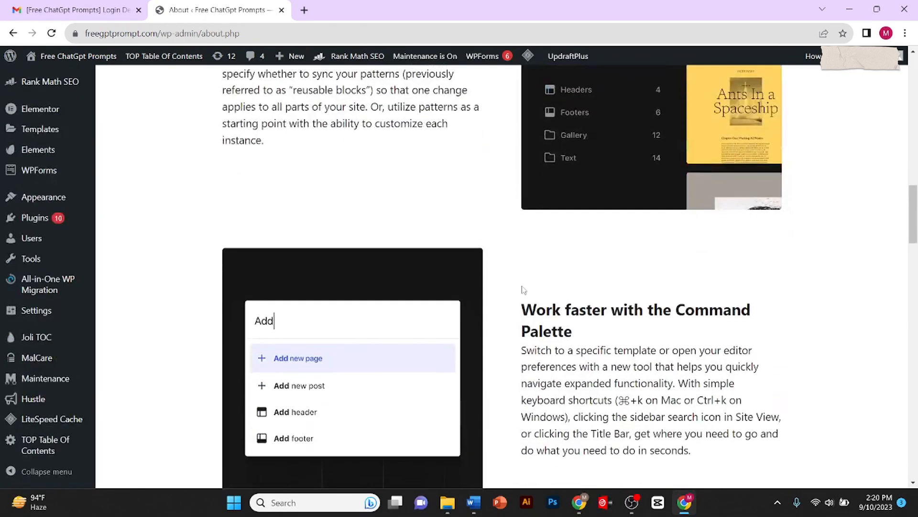
scroll(523, 289, "down", 5)
scroll(523, 288, "down", 5)
scroll(523, 289, "down", 5)
scroll(522, 289, "down", 4)
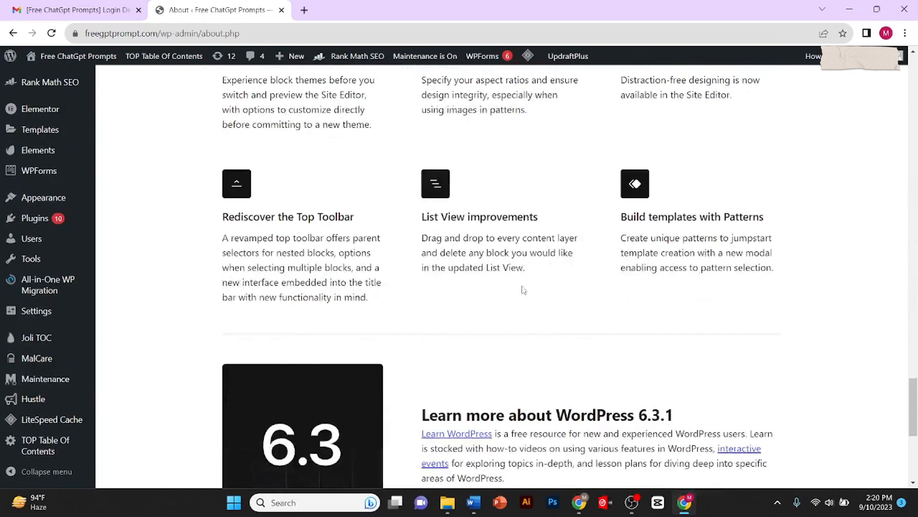
scroll(522, 289, "down", 5)
scroll(522, 290, "up", 10)
scroll(523, 289, "up", 10)
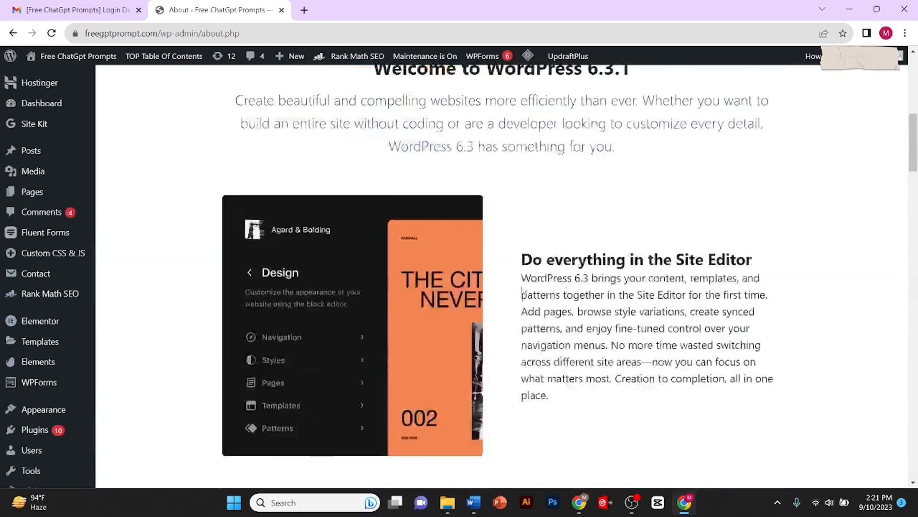
scroll(521, 285, "up", 5)
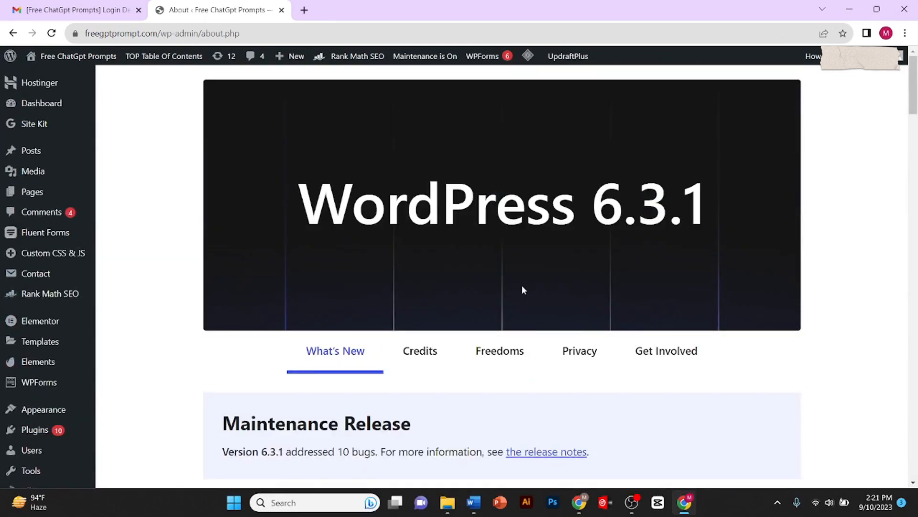